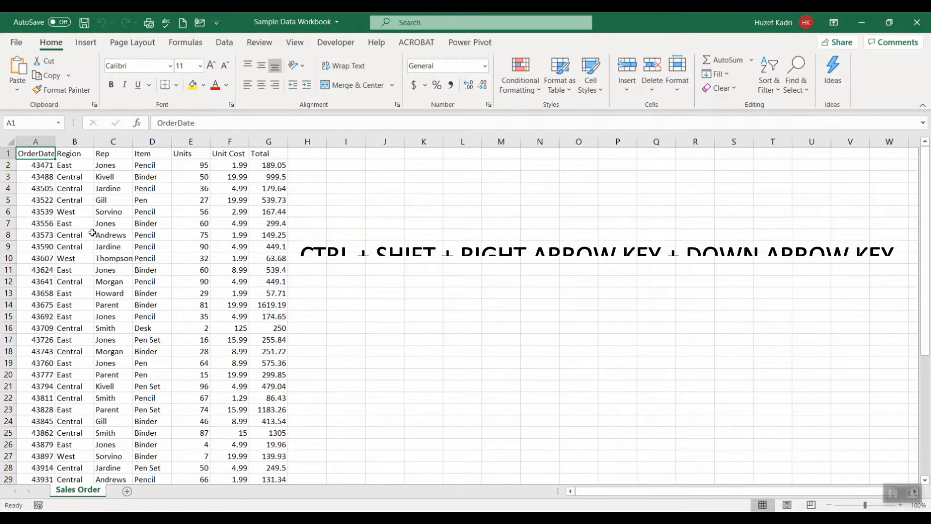
- Convert the sales data range A1:G44 into a table with headers
key("ctrl+shift+Right")
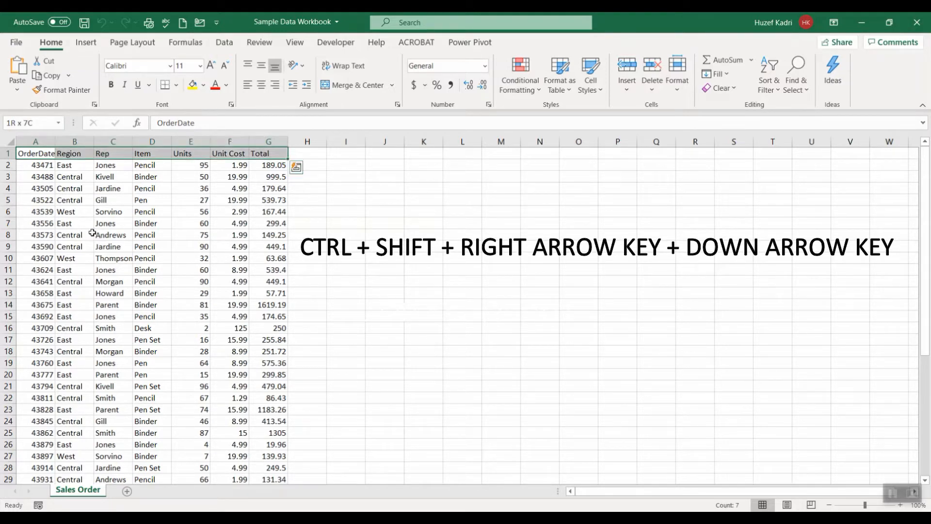
key("ctrl+shift+Down")
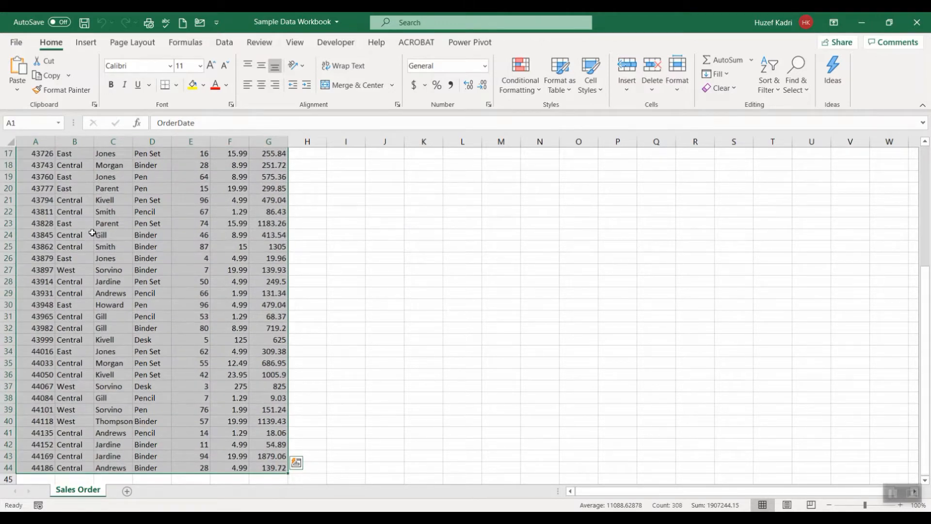
left_click(73, 47)
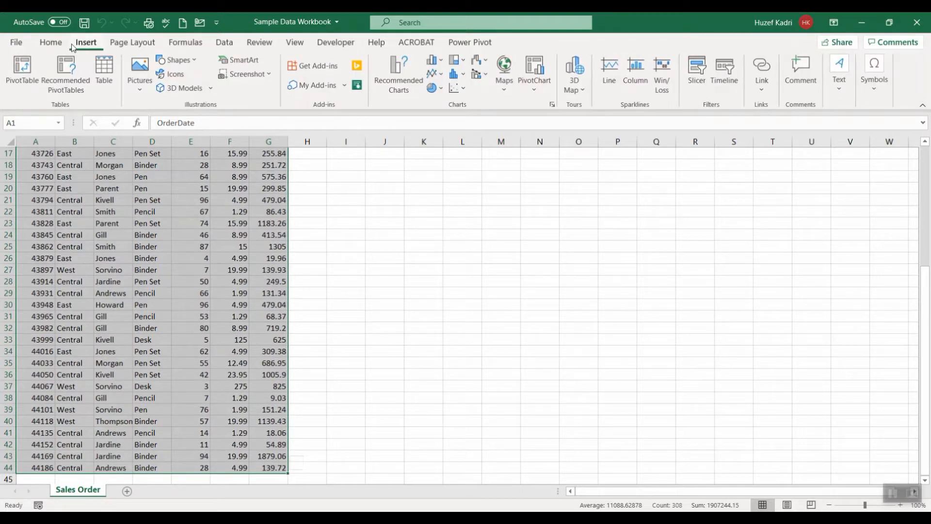
left_click(105, 78)
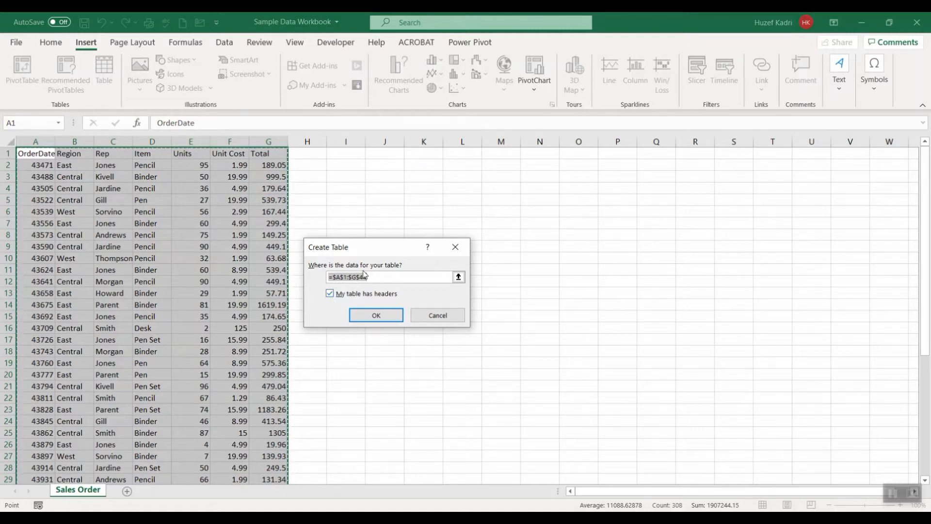
left_click(388, 315)
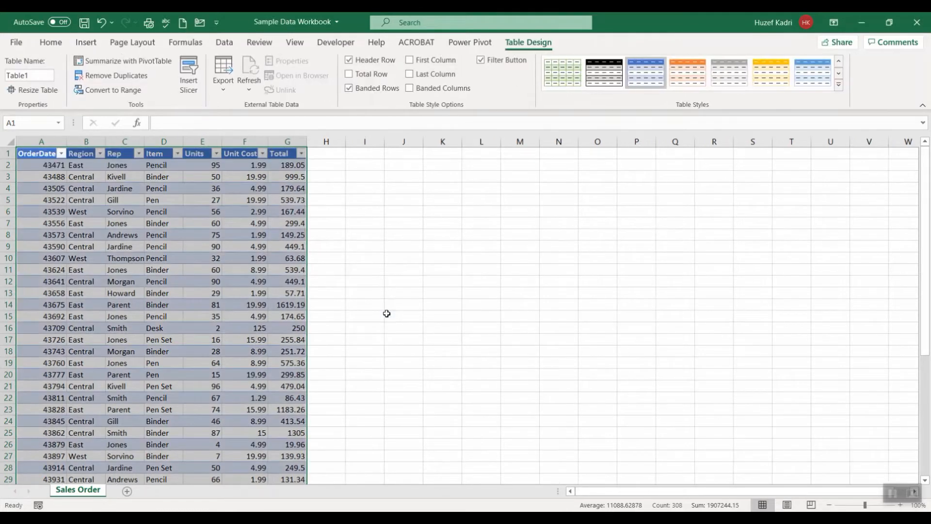
- Format all the values in the OrderDate column as Short Date
left_click(41, 176)
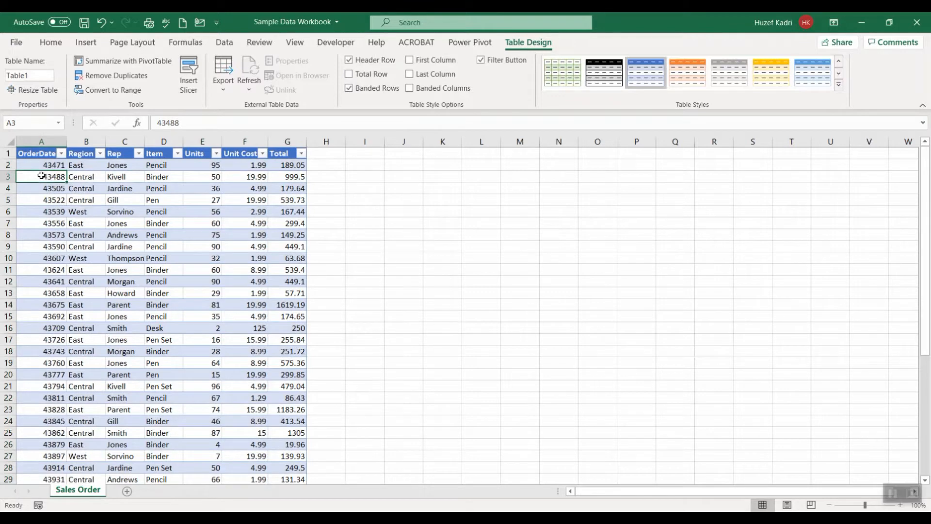
left_click(48, 212)
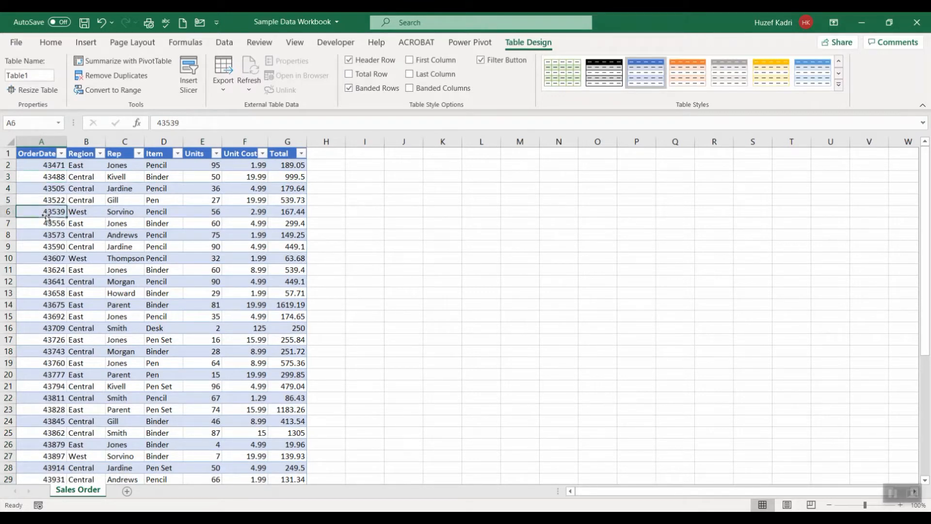
left_click(52, 164)
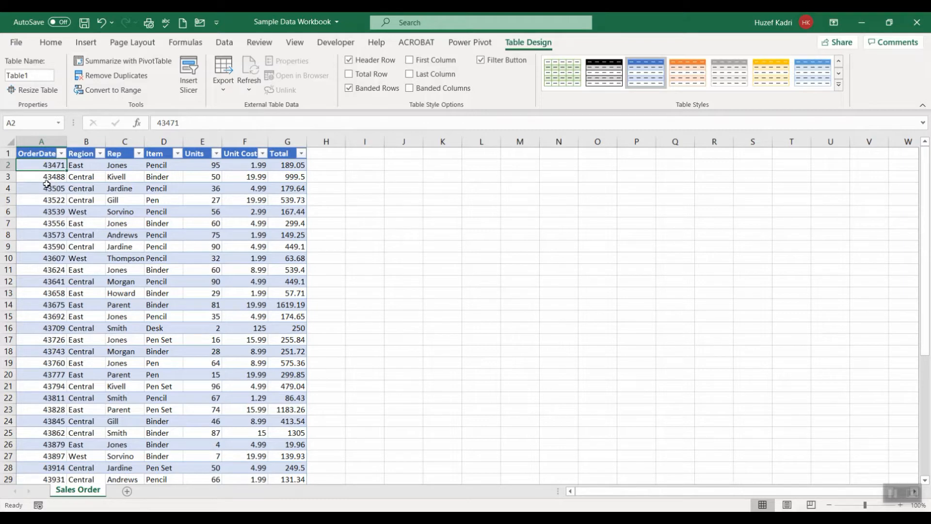
left_click(52, 44)
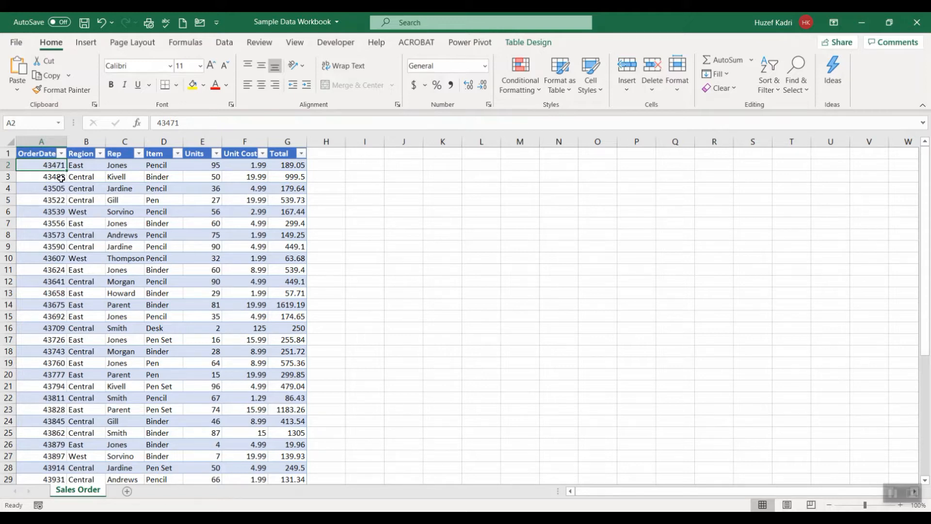
key("ctrl+shift+Down")
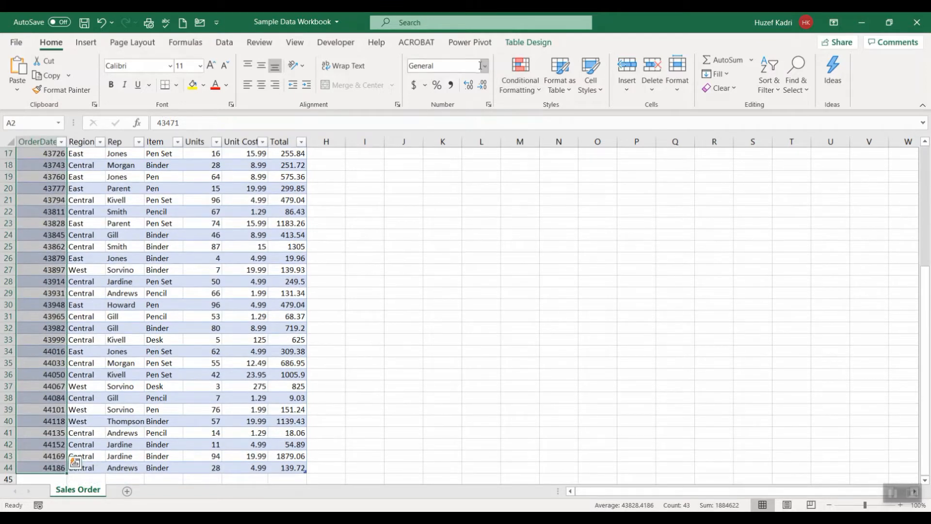
left_click(484, 65)
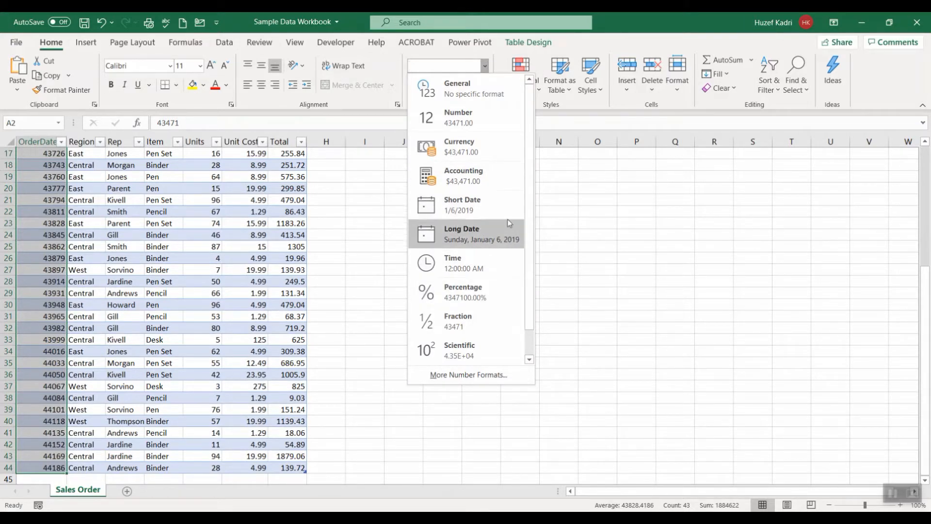
left_click(482, 210)
scroll(482, 210, "up", 5)
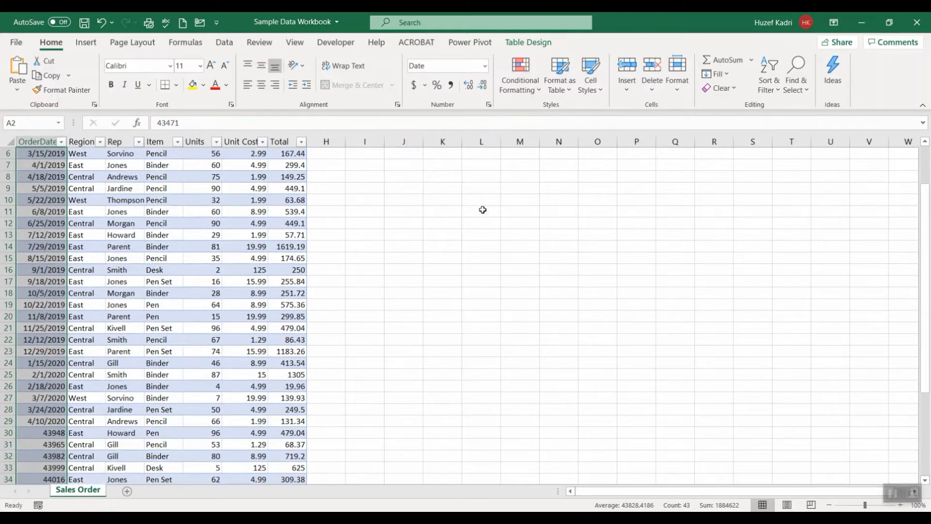
left_click(132, 162)
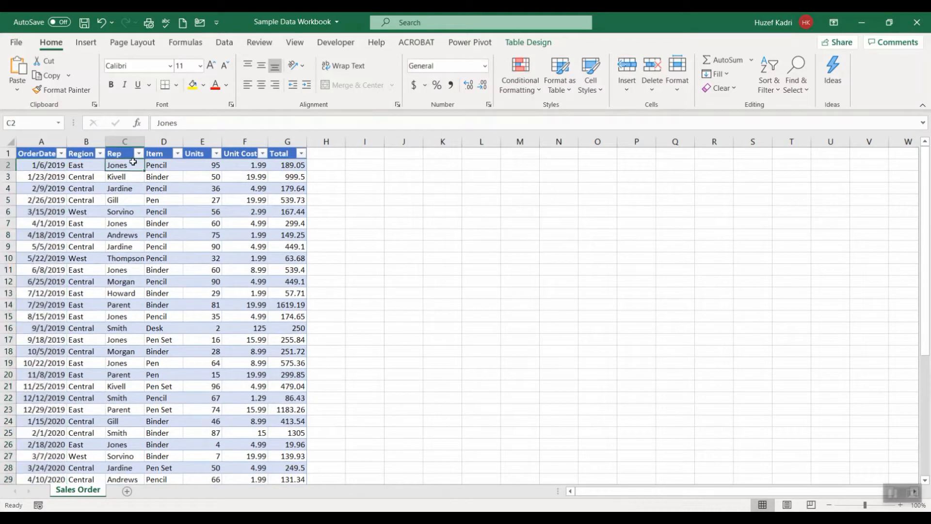
- Preview the Medium and Dark table styles on the sales table without applying any of them
left_click(148, 231)
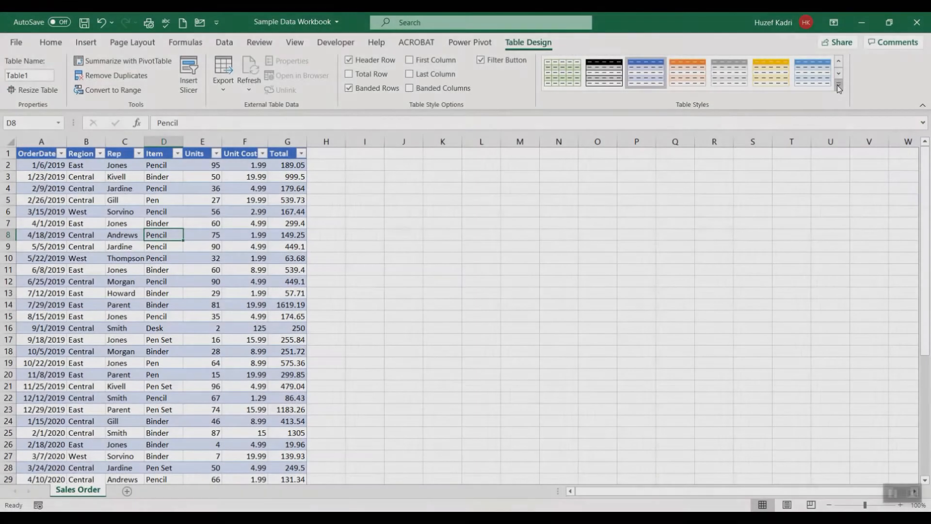
left_click(839, 87)
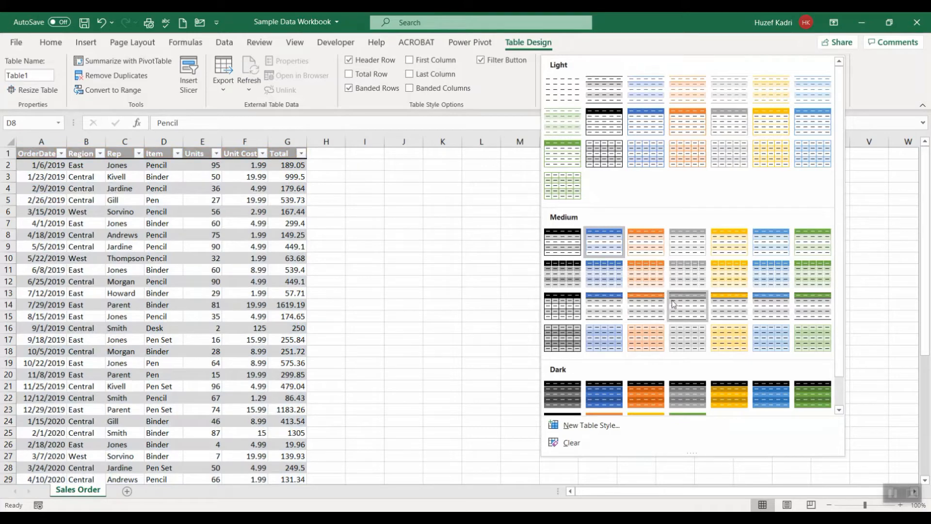
scroll(673, 304, "down", 1)
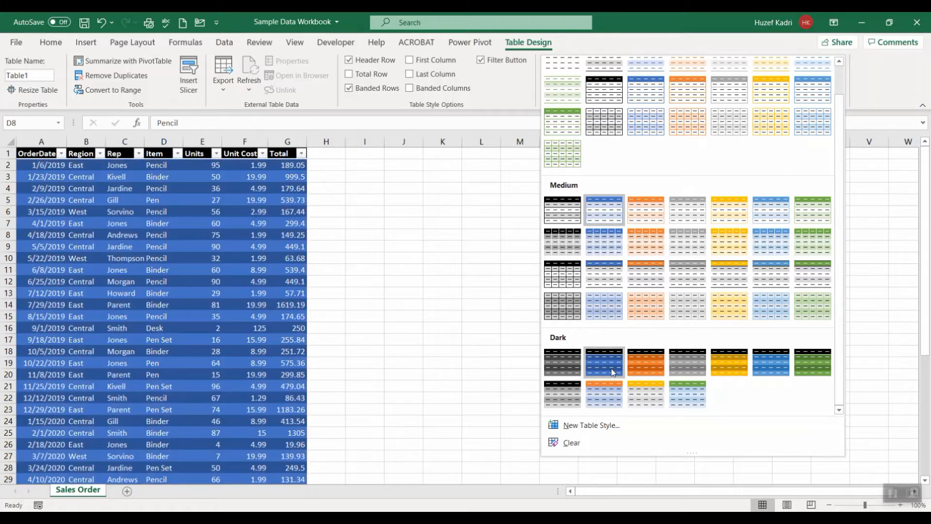
left_click(339, 229)
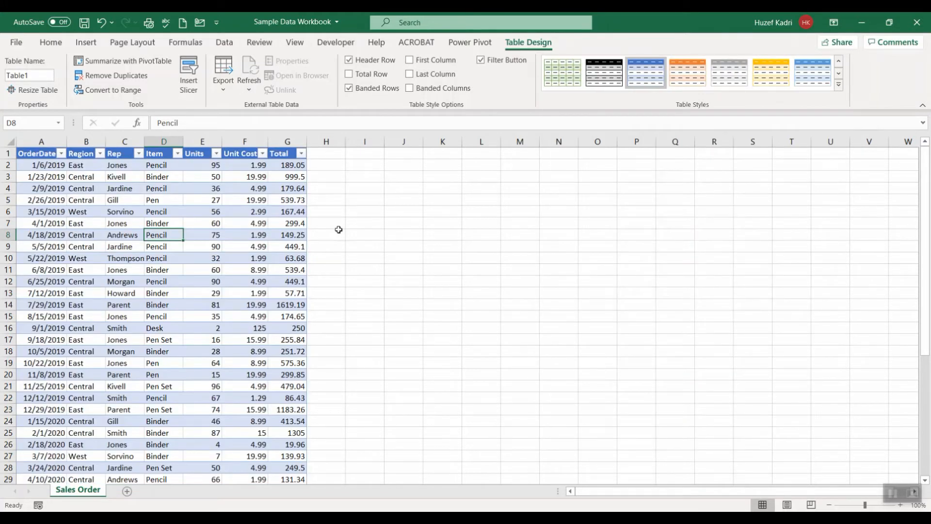
- Turn the table's header row off, check cell A1, and turn the header row back on
key("Home")
key("Up")
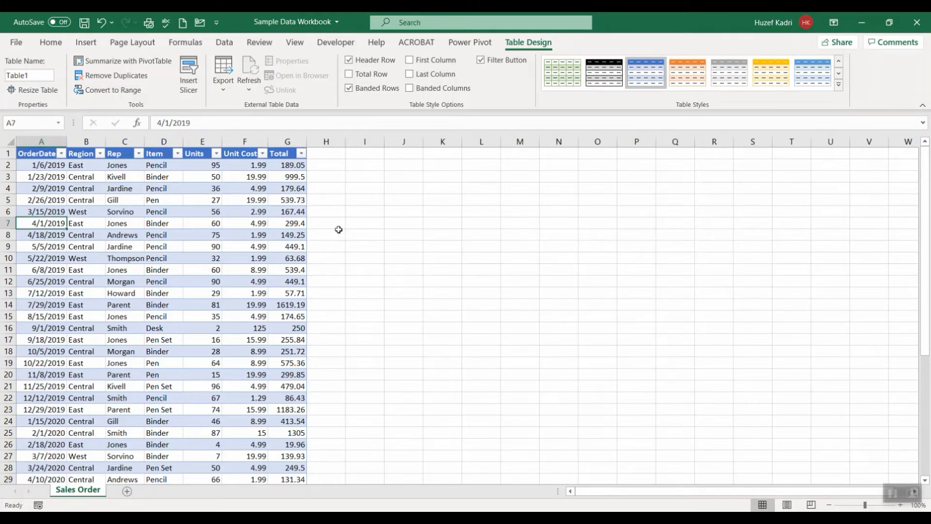
key("ctrl+Home")
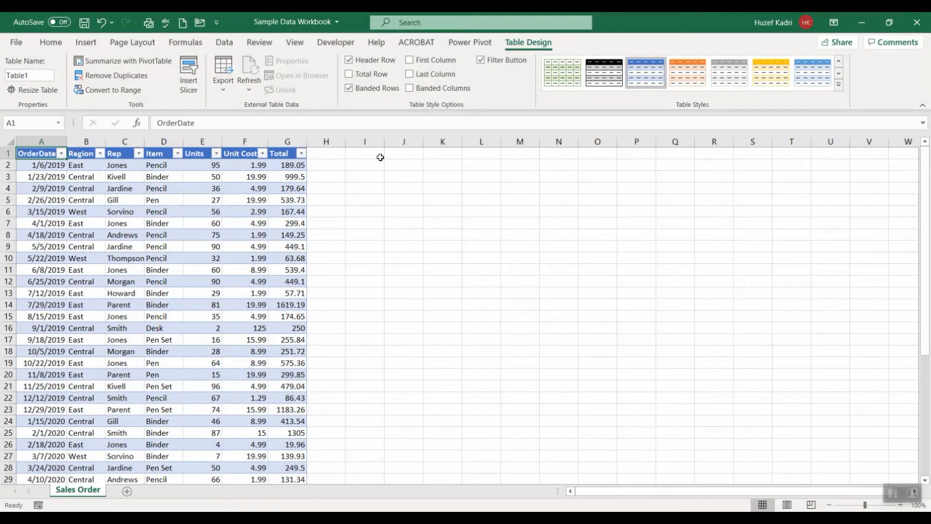
left_click(349, 60)
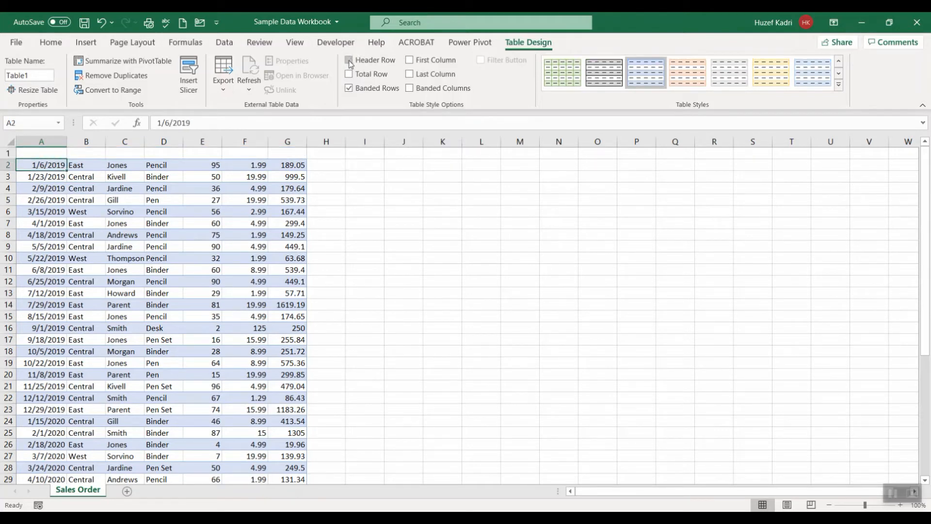
left_click(44, 154)
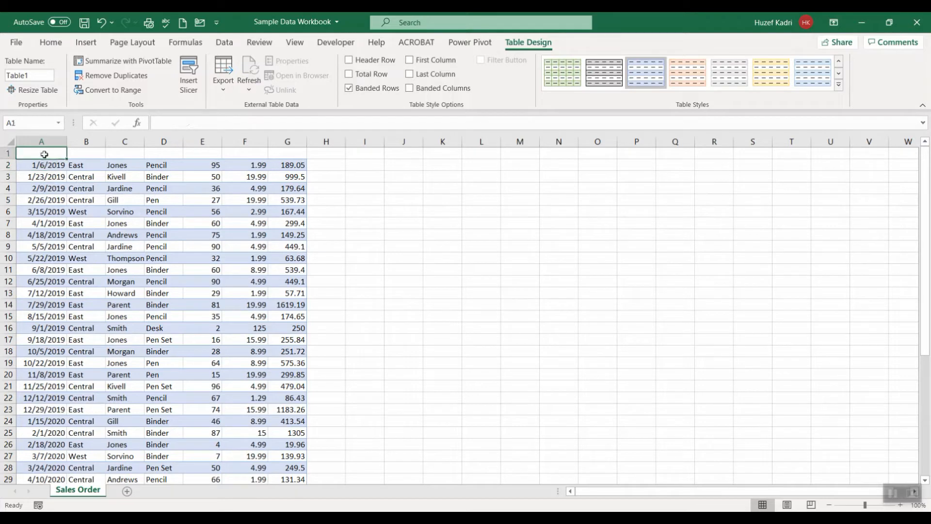
left_click(133, 211)
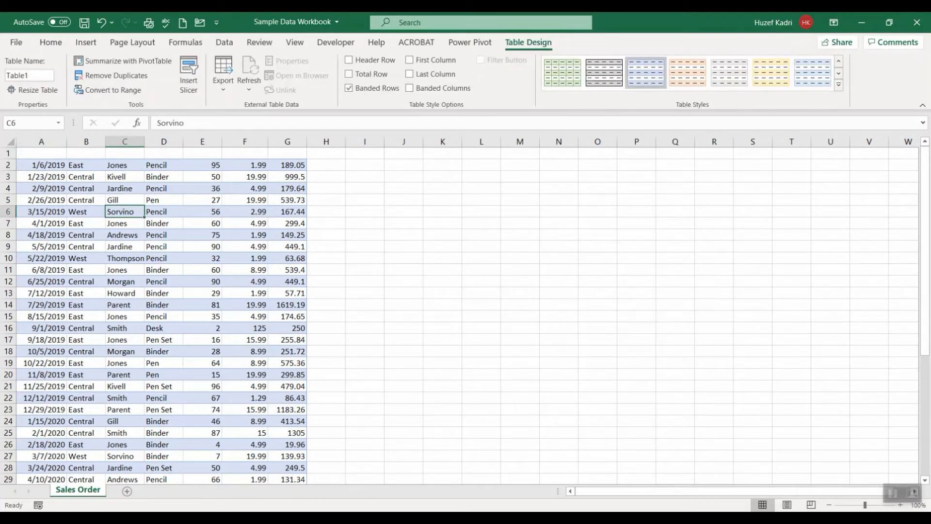
left_click(348, 61)
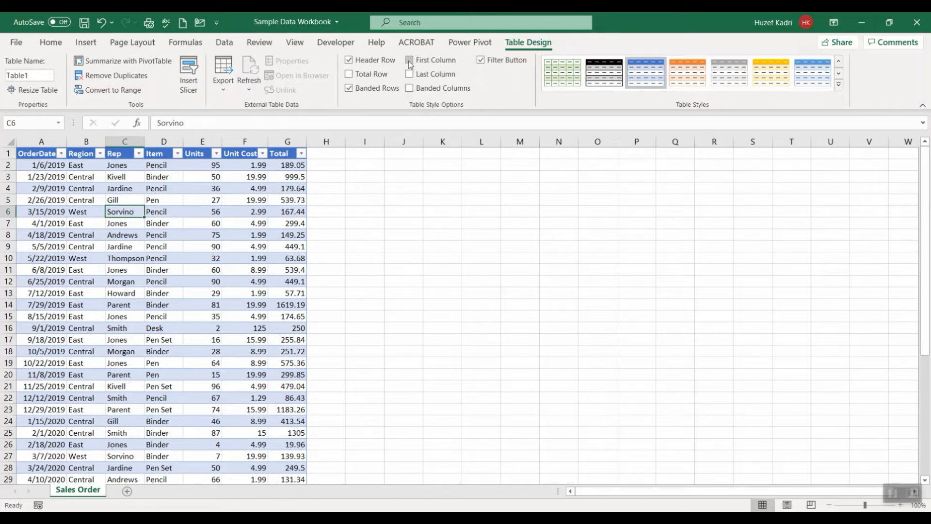
- Turn the table's First Column emphasis on and off again
left_click(410, 62)
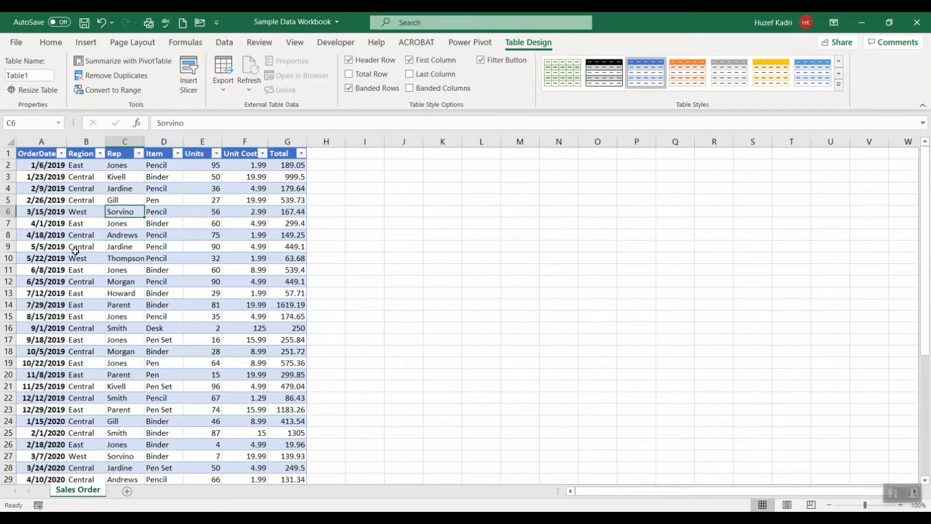
left_click(410, 60)
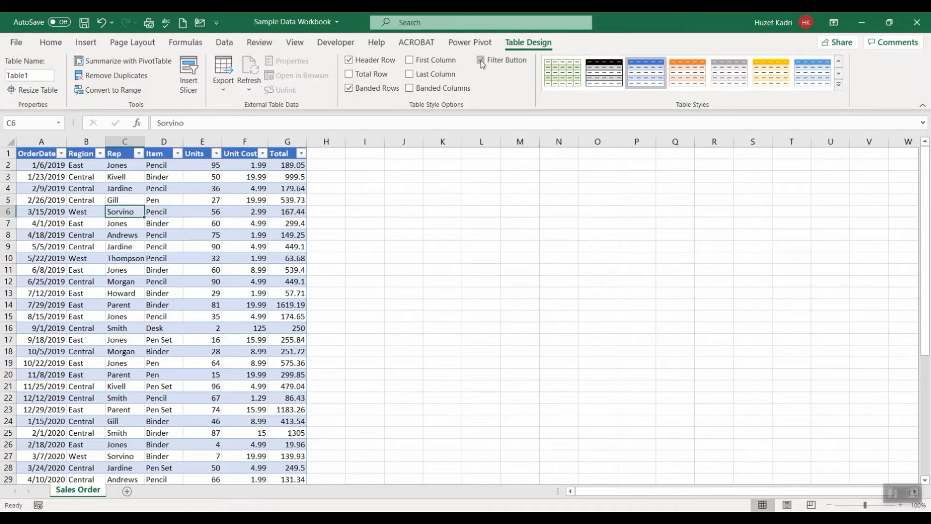
- Hide and restore the table's filter buttons, and look at the filter options of the Region column
left_click(481, 60)
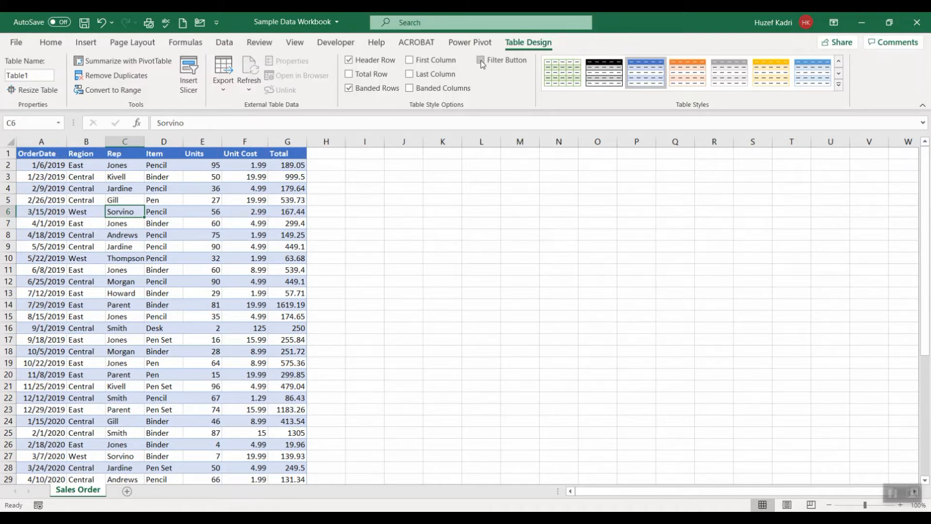
left_click(481, 60)
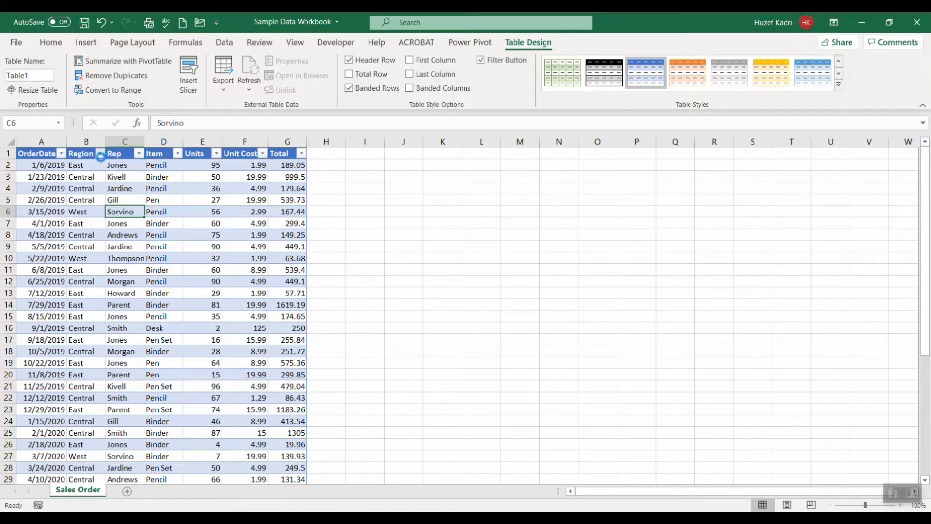
left_click(100, 153)
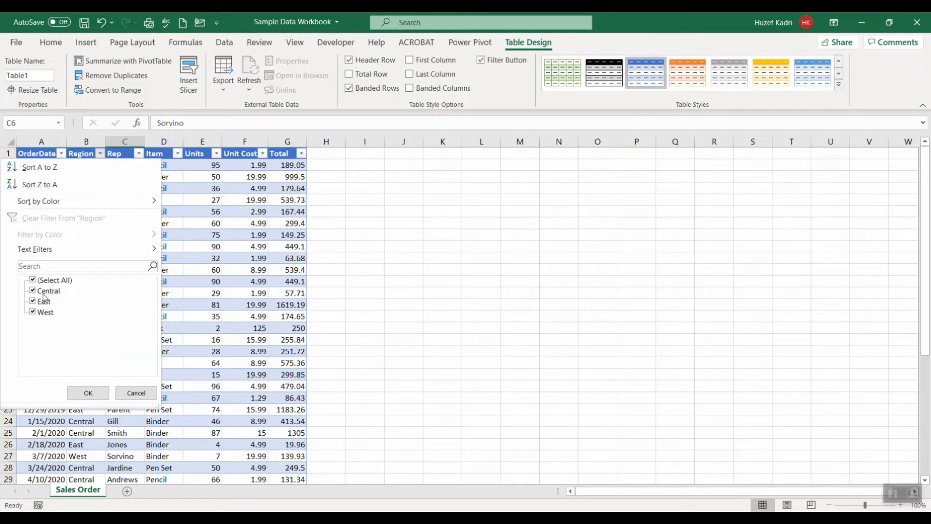
left_click(369, 186)
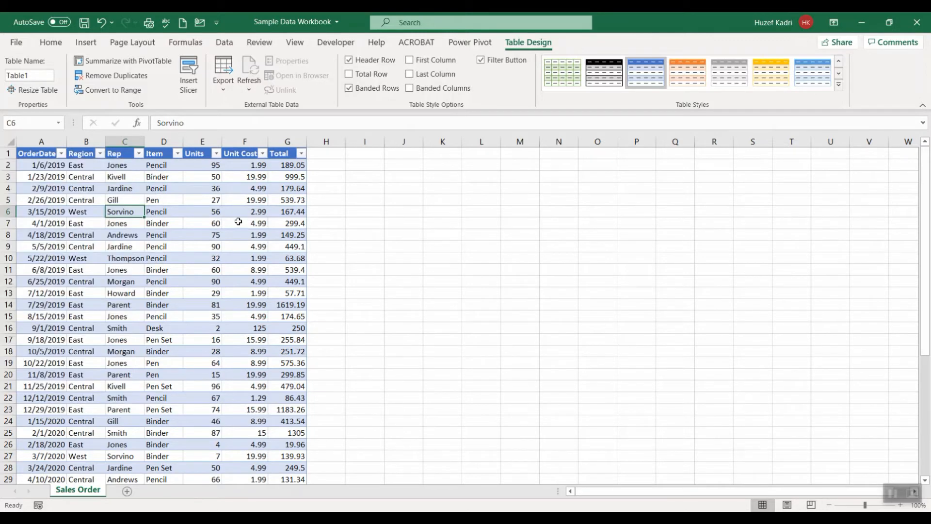
- Add a total row to the table, examine it below the last record, and remove it again
left_click(349, 75)
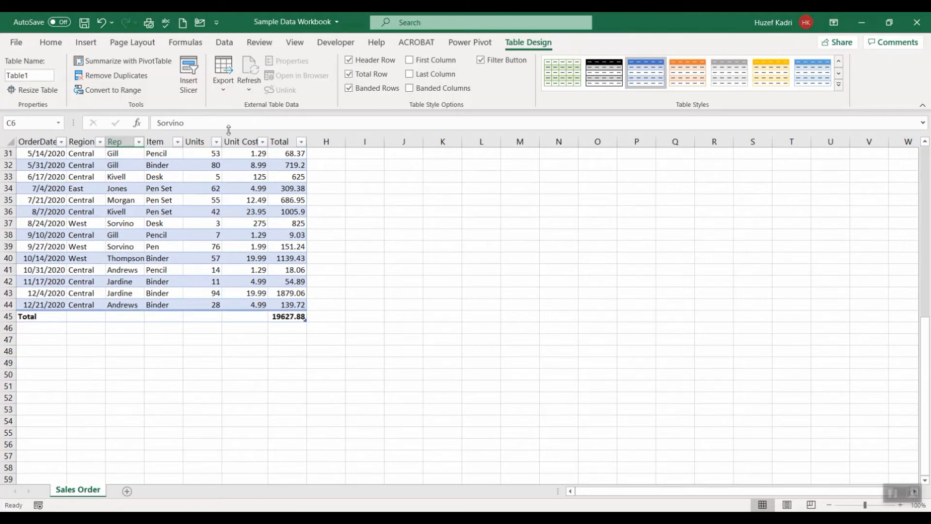
scroll(273, 312, "up", 10)
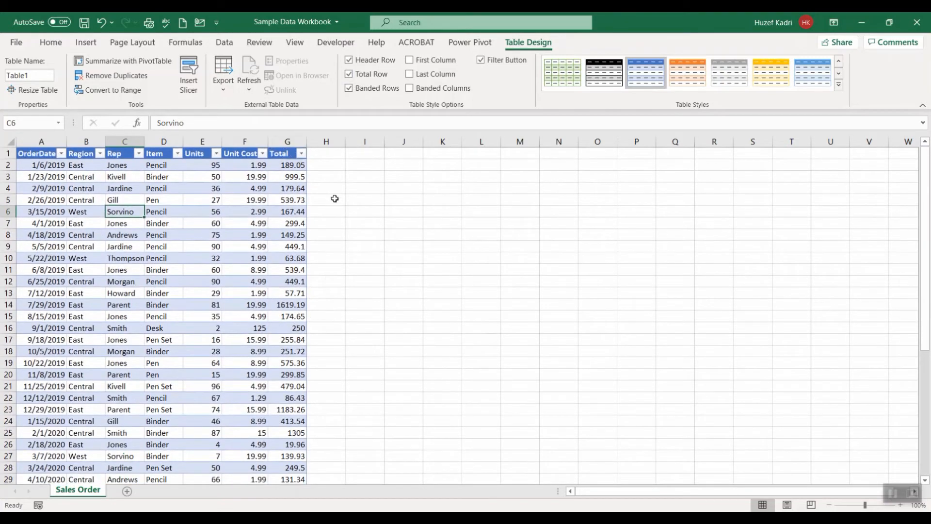
scroll(248, 340, "down", 19)
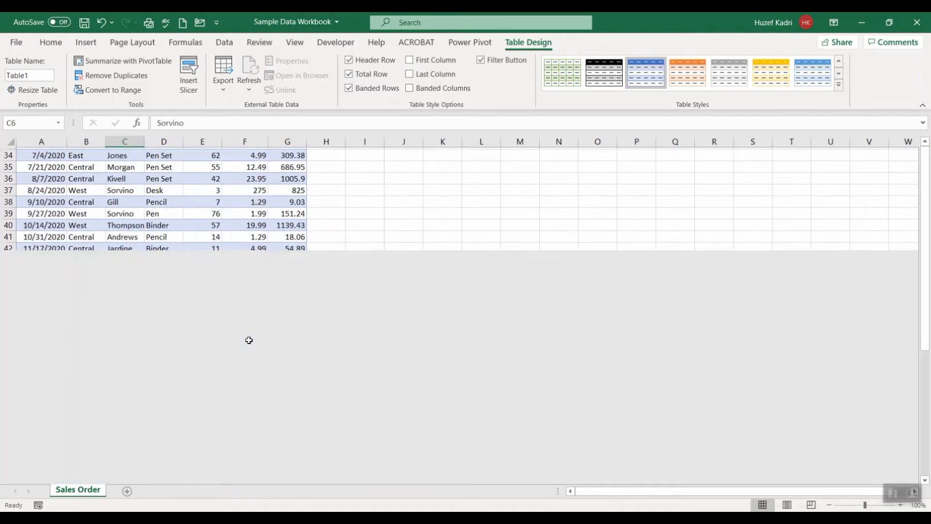
scroll(249, 340, "up", 17)
scroll(248, 340, "down", 9)
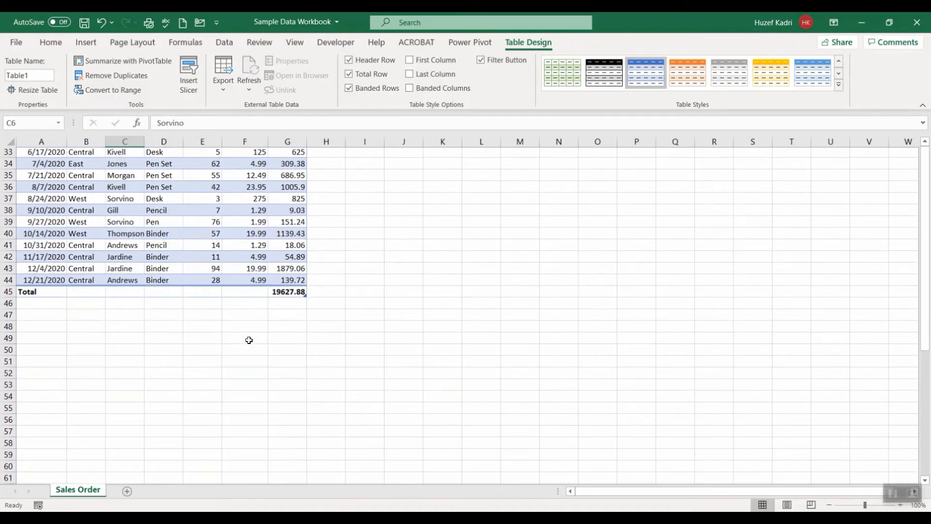
scroll(286, 232, "up", 11)
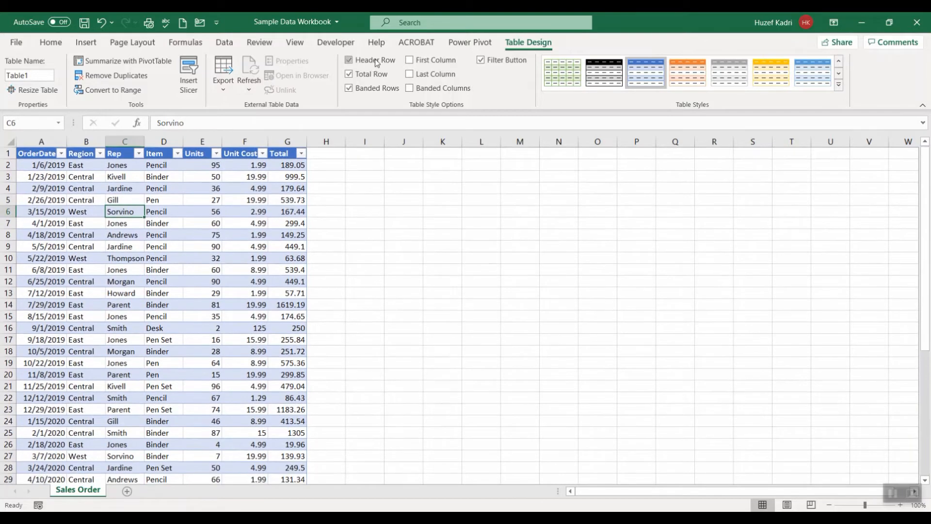
left_click(349, 76)
- Turn off the banded rows of the sales table
left_click(350, 88)
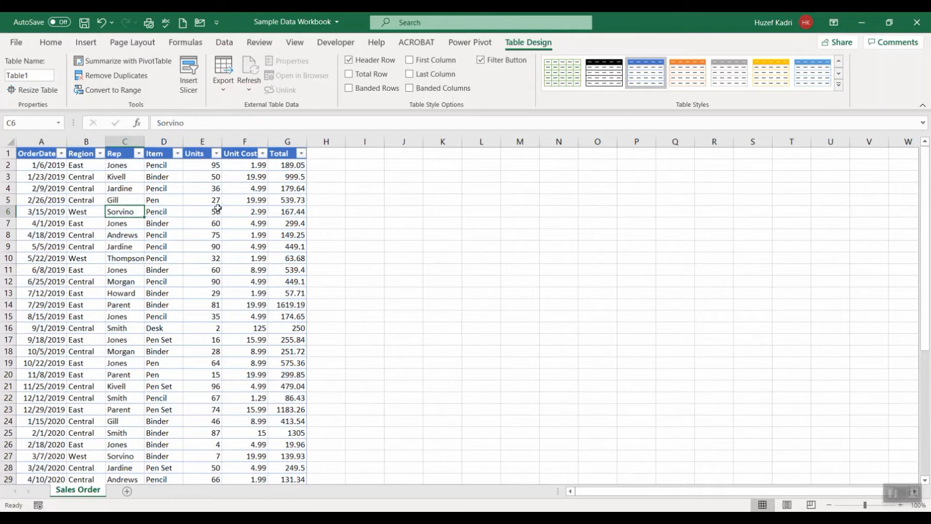
- Turn the table's banded rows back on, then switch the banded columns on and off again
left_click(350, 89)
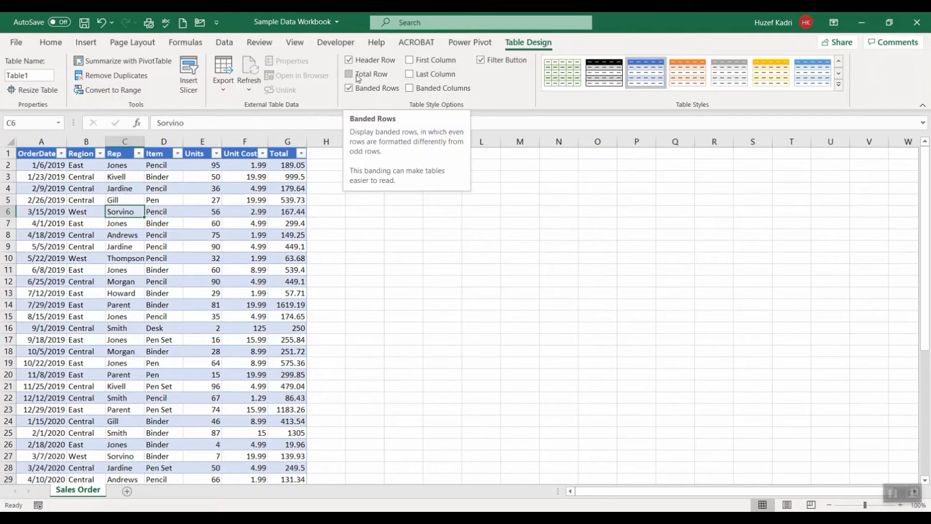
left_click(409, 93)
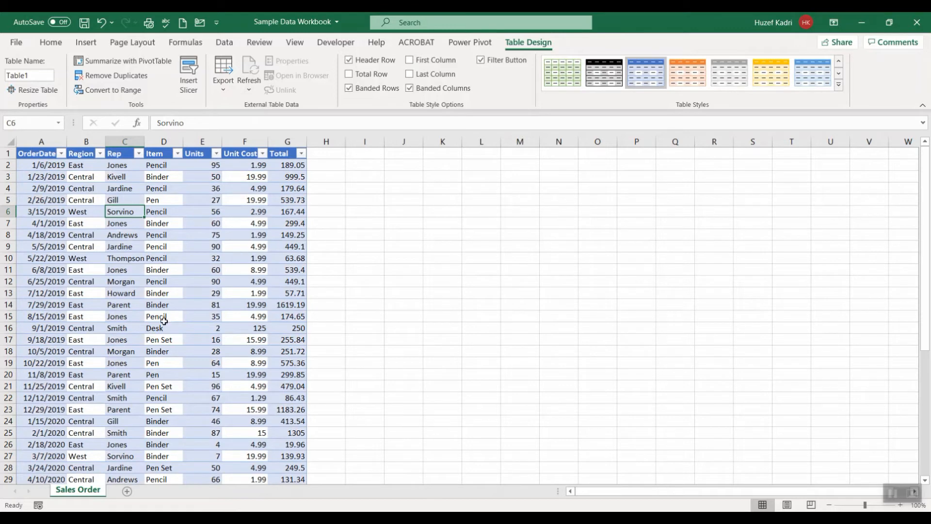
left_click(410, 88)
- Turn the table's Last Column and First Column emphasis on and off again, inspecting the Total column
left_click(410, 75)
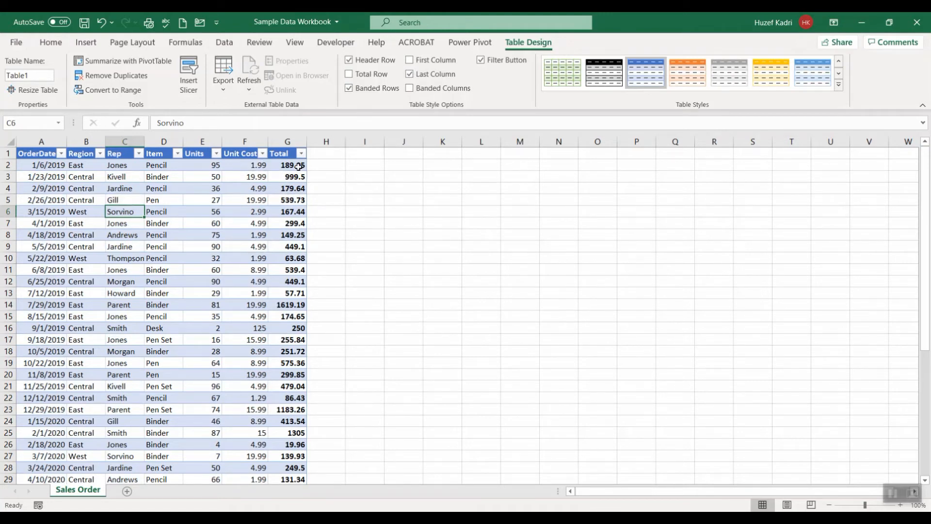
left_click(293, 140)
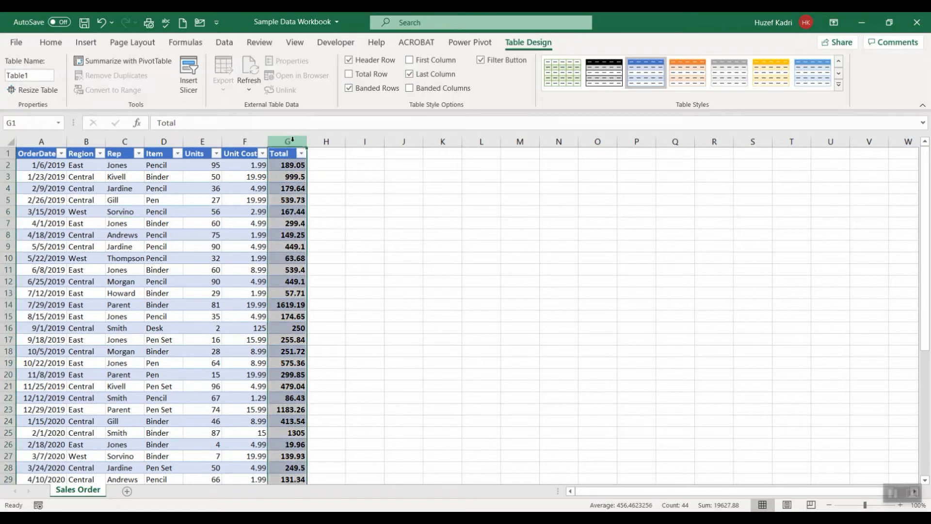
left_click(287, 188)
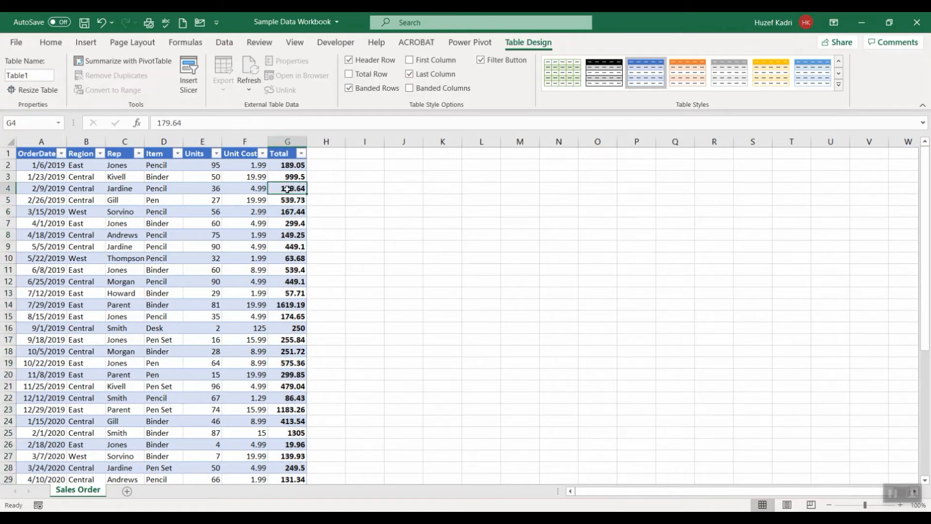
left_click(410, 60)
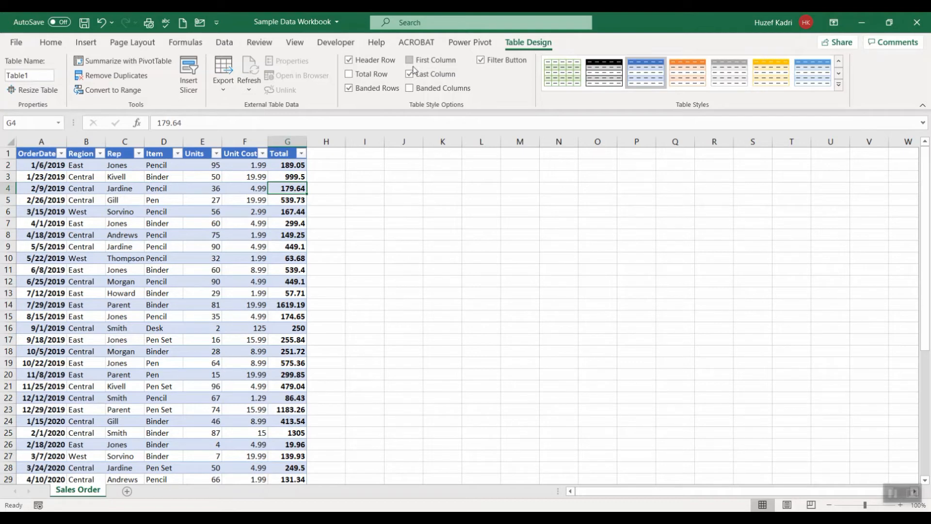
left_click(409, 74)
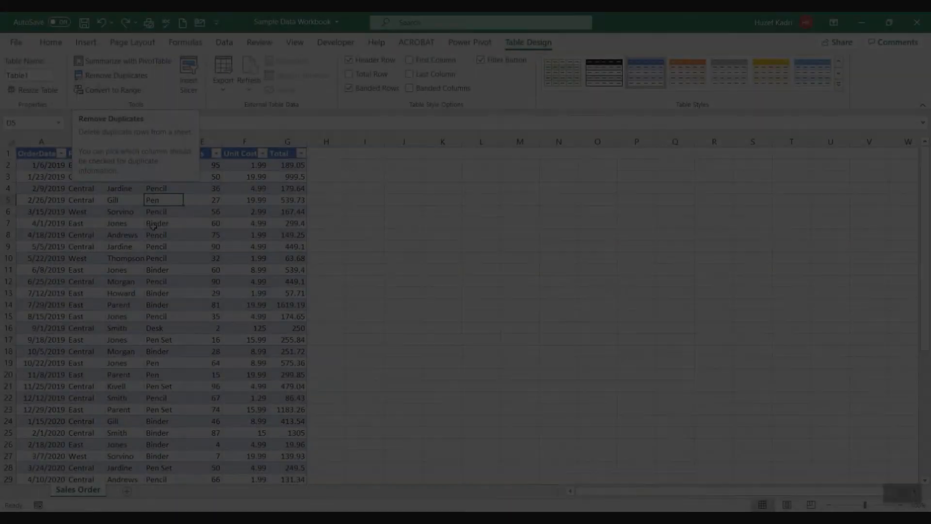
- Select all records below the table's header row and run Remove Duplicates with every column checked
key("ctrl+Up")
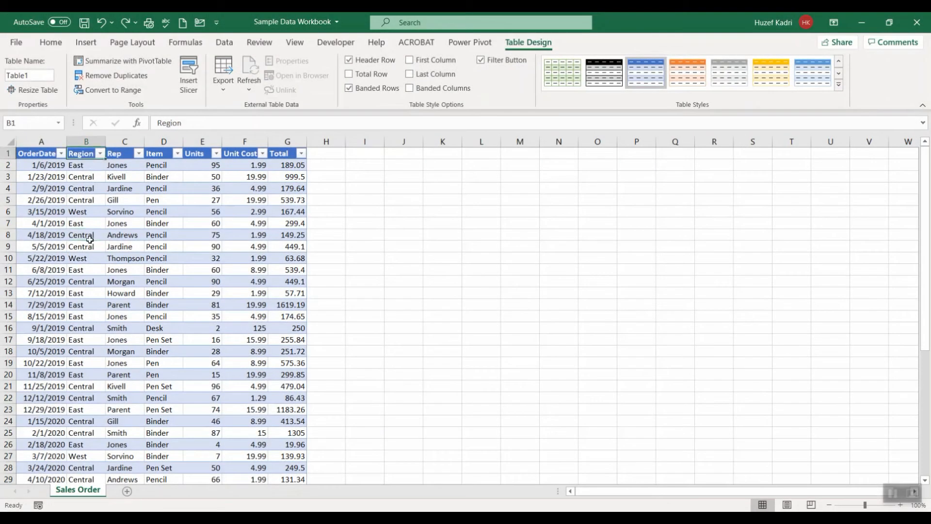
key("Left")
key("ctrl+Down")
key("ctrl+Up")
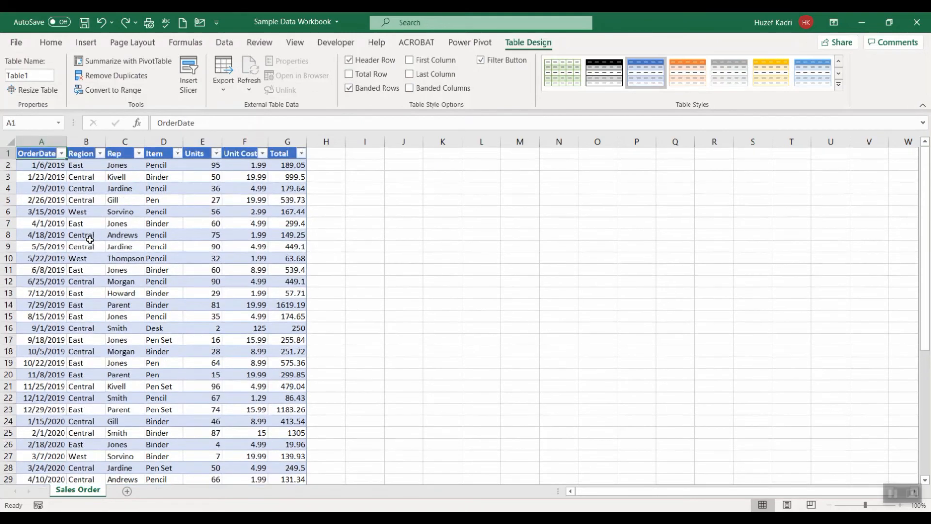
key("Down")
key("shift+Right")
key("shift+Right")
key("shift+Right")
key("shift+Right")
key("shift+Right")
key("shift+Right")
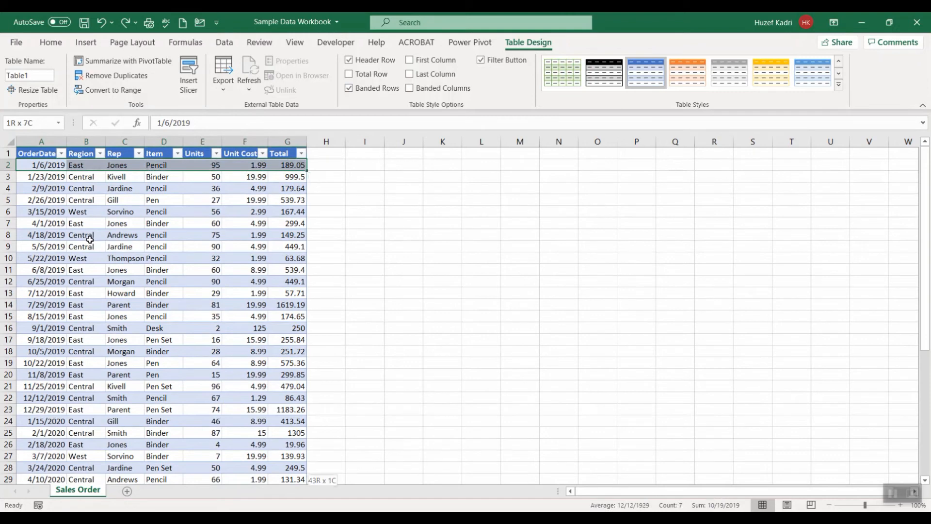
key("ctrl+shift+Down")
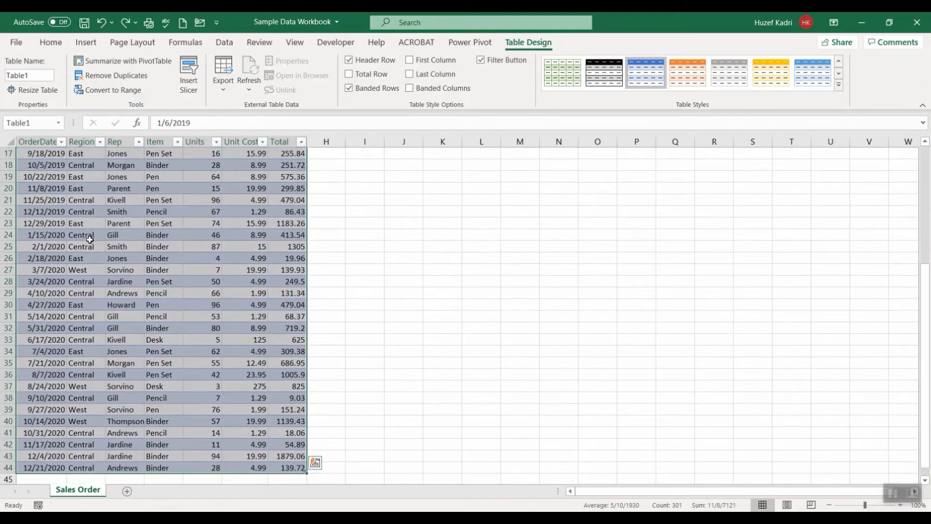
left_click(115, 78)
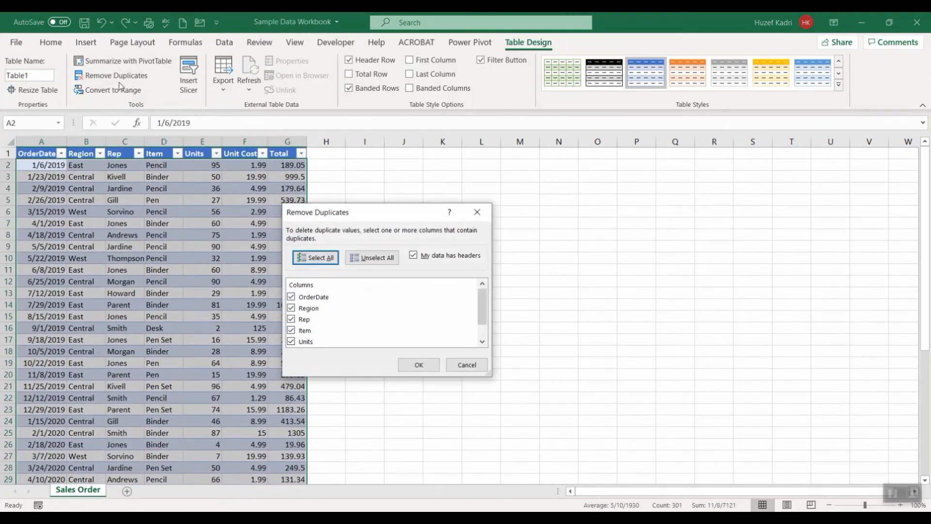
left_click(419, 366)
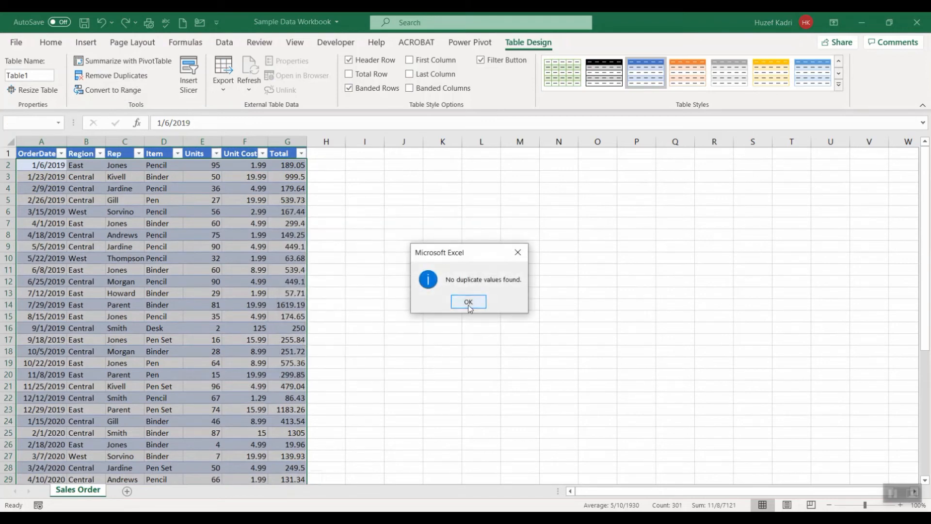
left_click(469, 303)
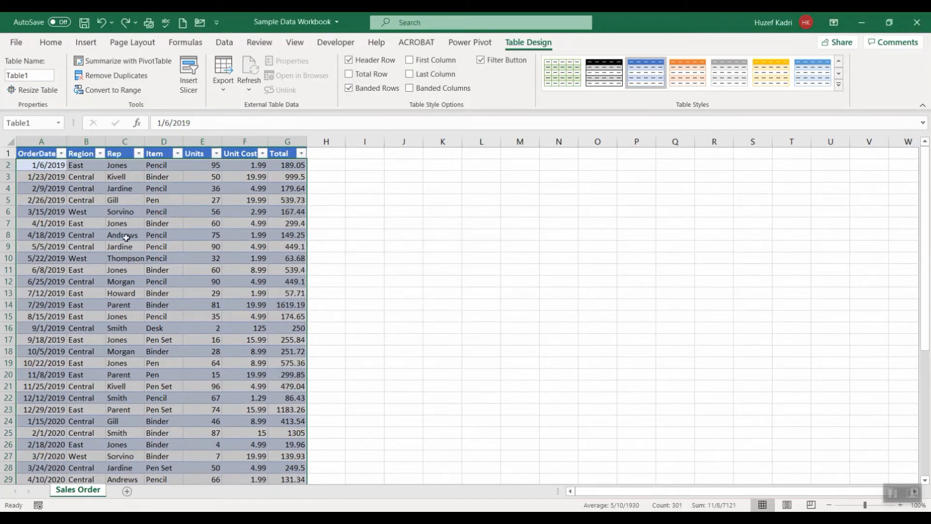
- Rename the table as SalesOrder
left_click(232, 48)
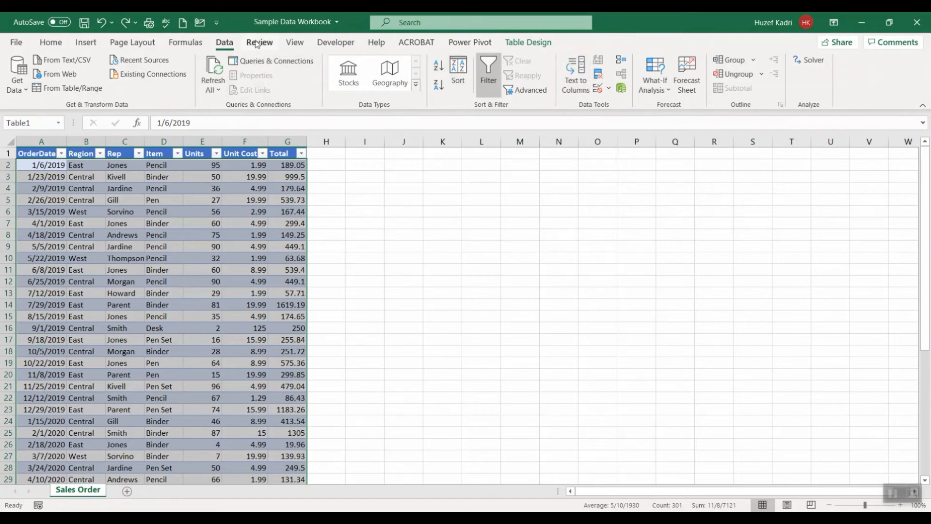
left_click(530, 43)
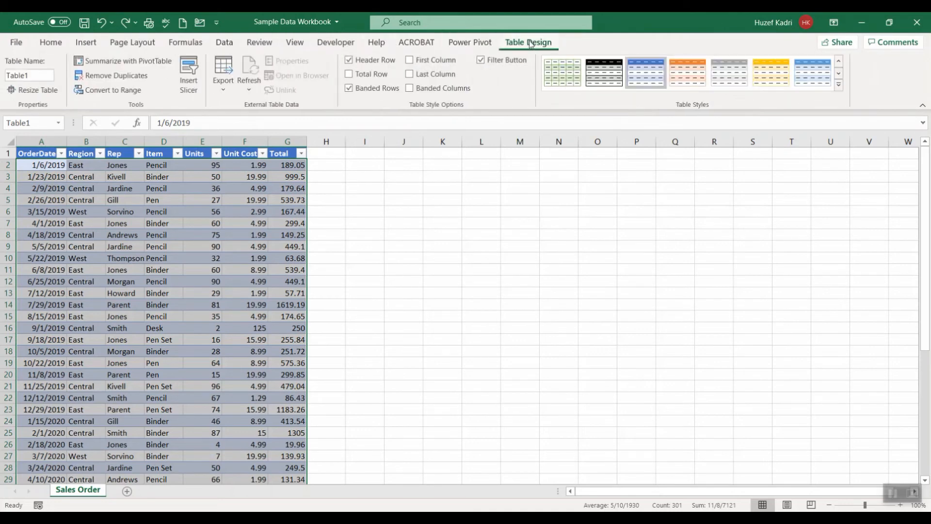
left_click(32, 73)
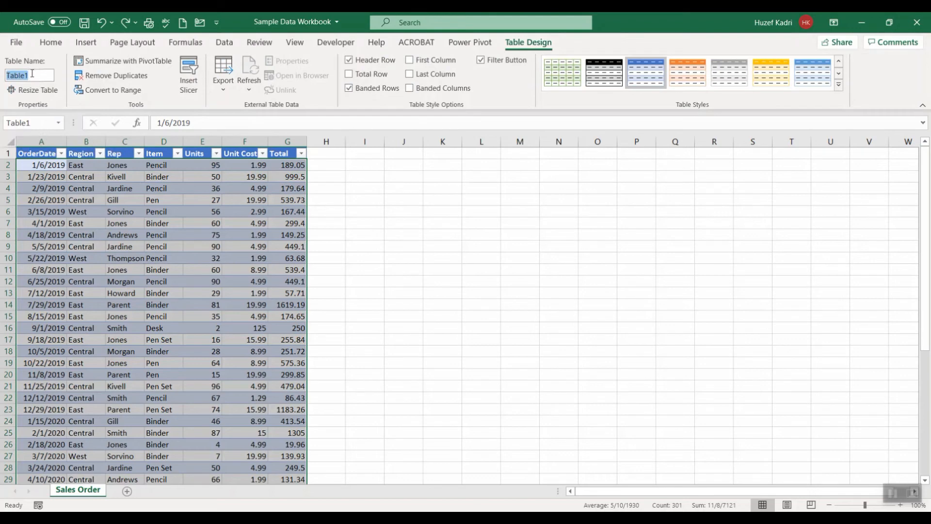
type("Sale")
key("Return")
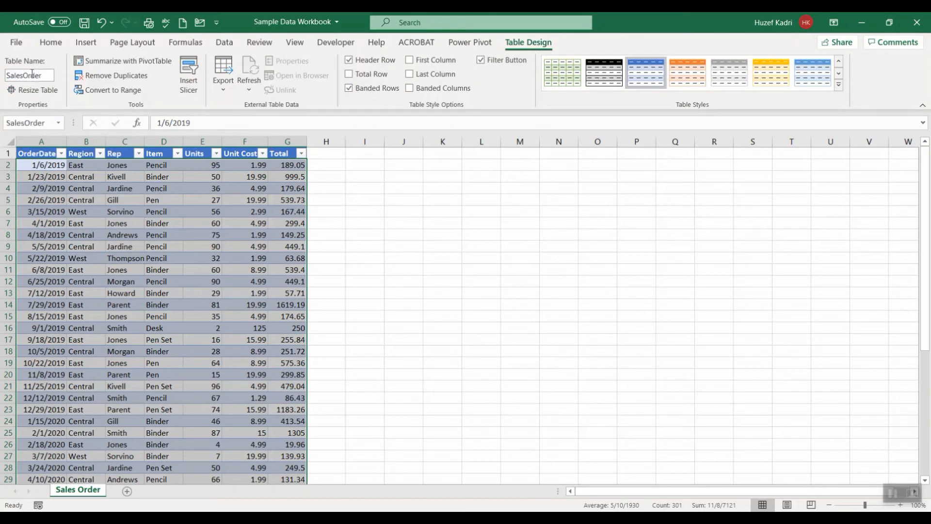
left_click(161, 194)
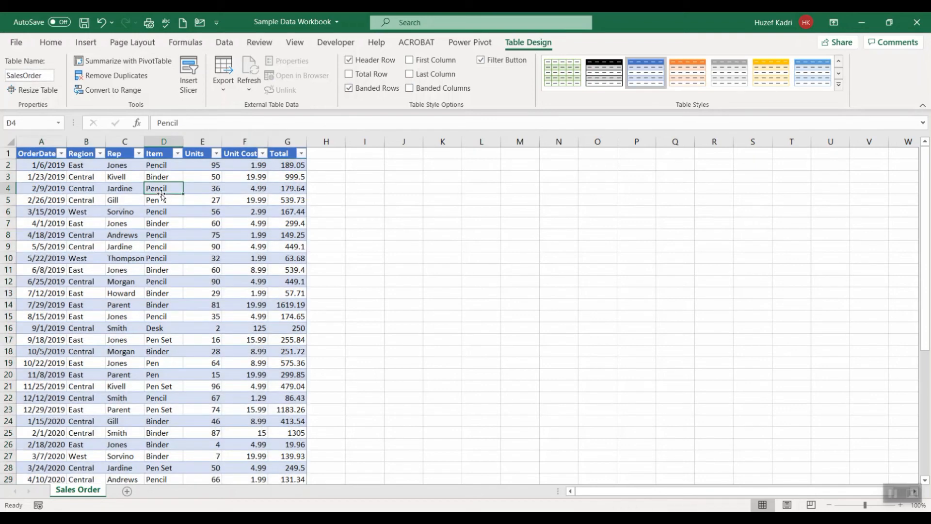
- Insert a PivotTable based on the SalesOrder table at cell I2 of the existing Sales Order worksheet
left_click(363, 210)
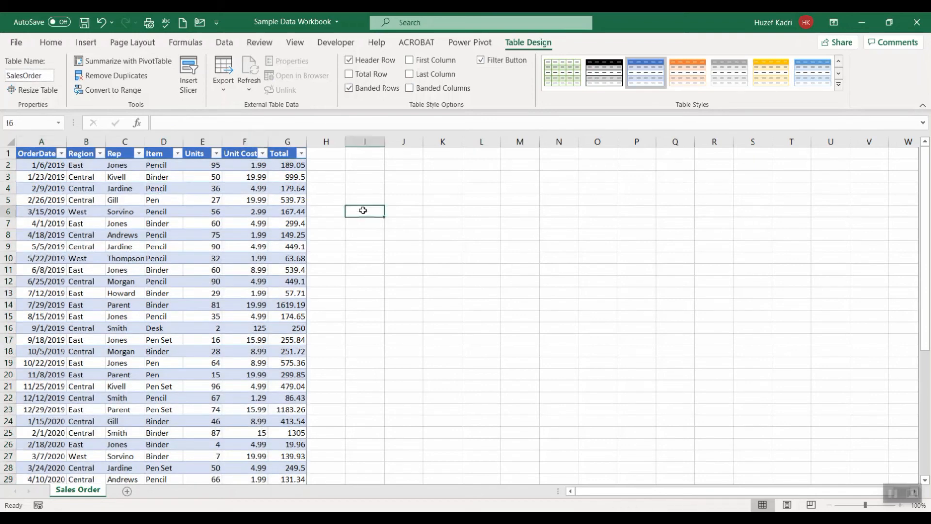
left_click(373, 160)
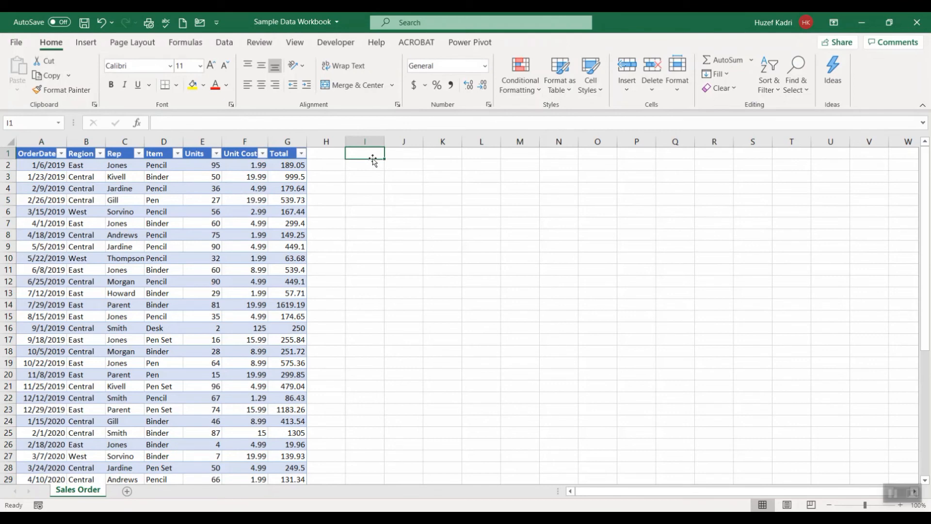
left_click(373, 163)
left_click(86, 43)
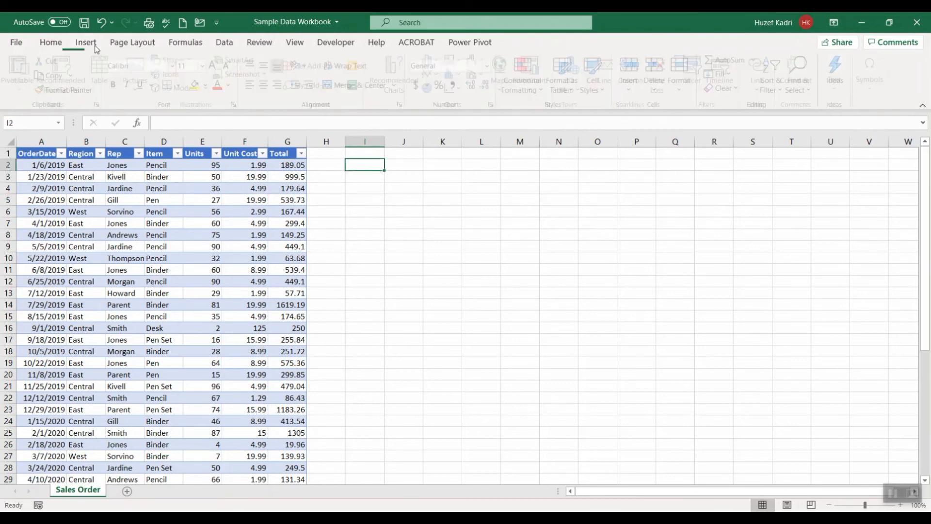
left_click(33, 70)
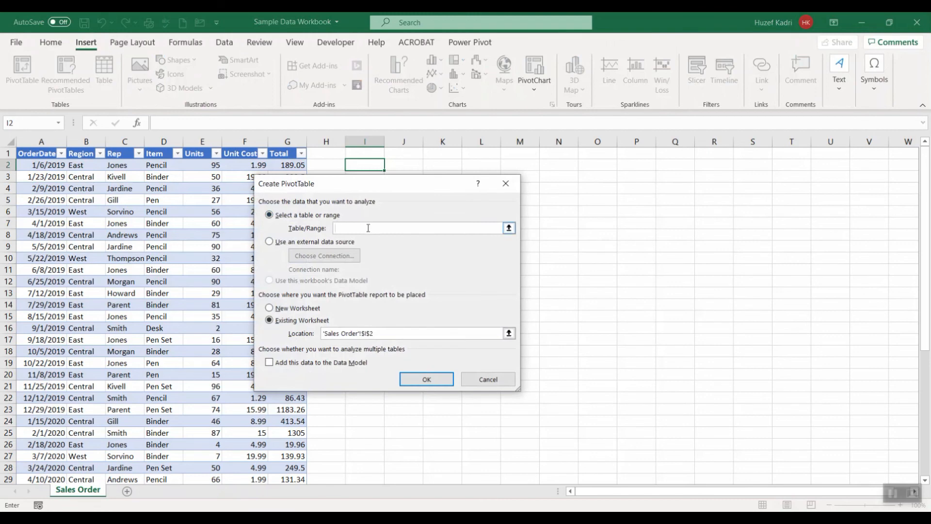
type("SalesOrder")
left_click(270, 309)
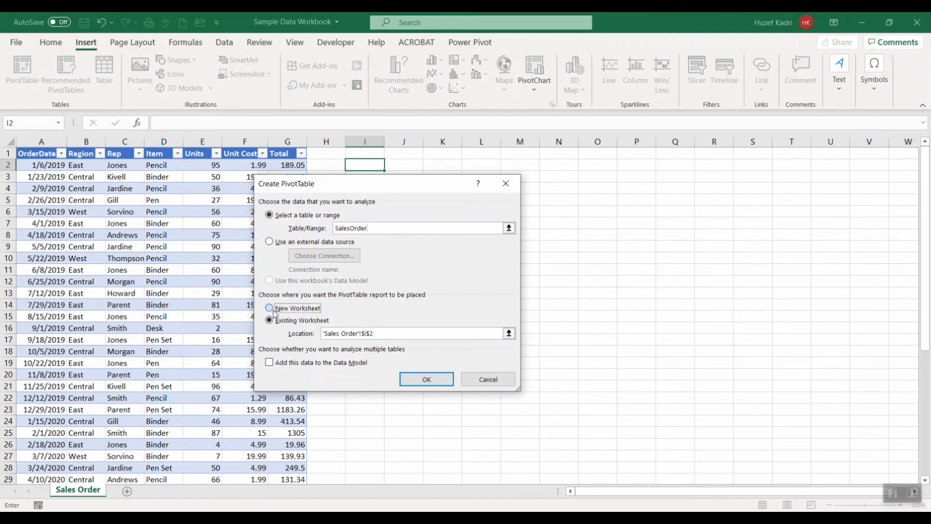
left_click(271, 321)
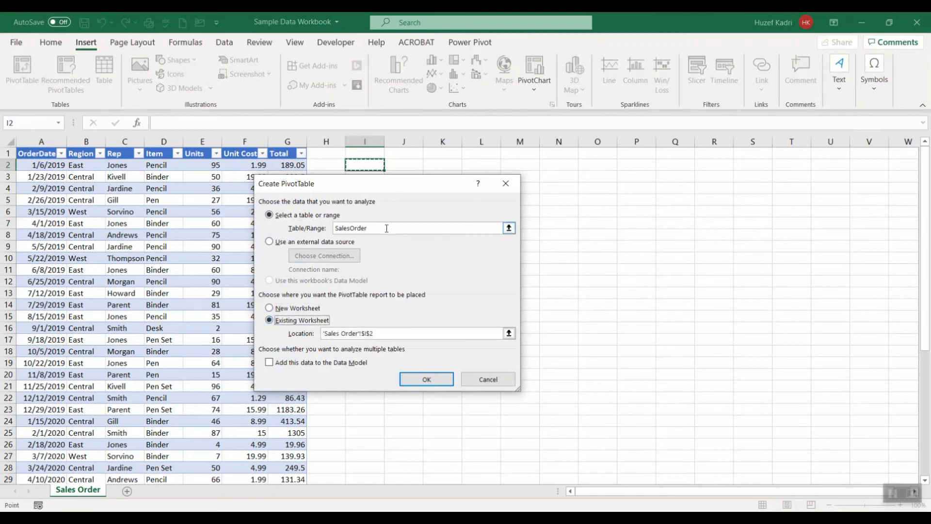
left_click(388, 335)
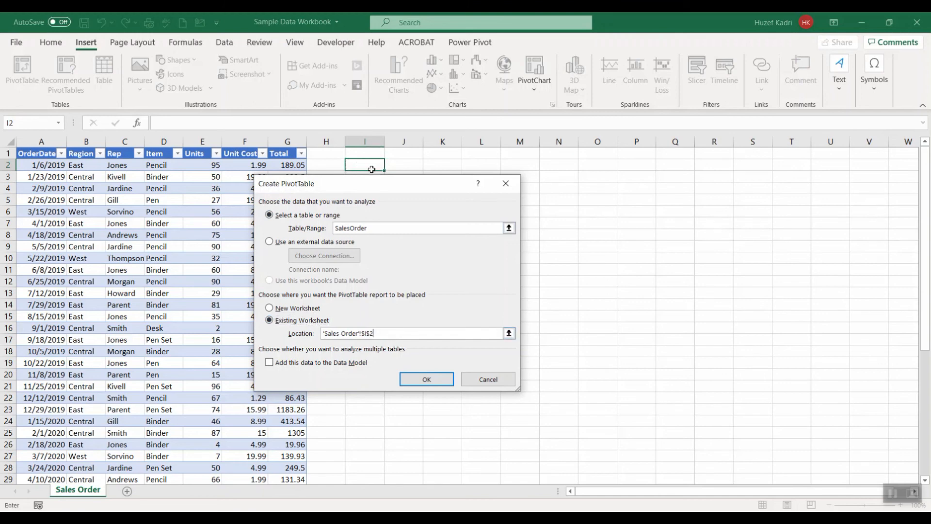
left_click(413, 378)
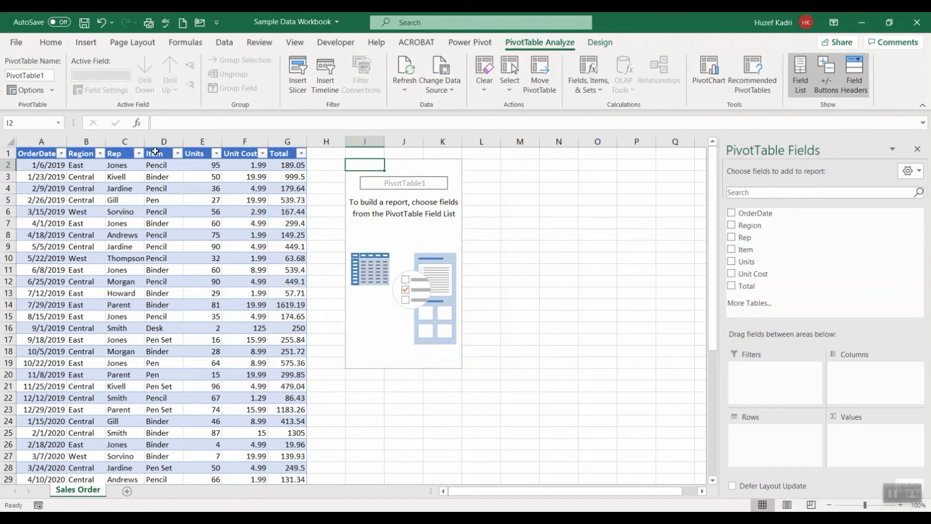
- Switch between the sales table and the empty PivotTable, and review the design options of the sales table
left_click(160, 200)
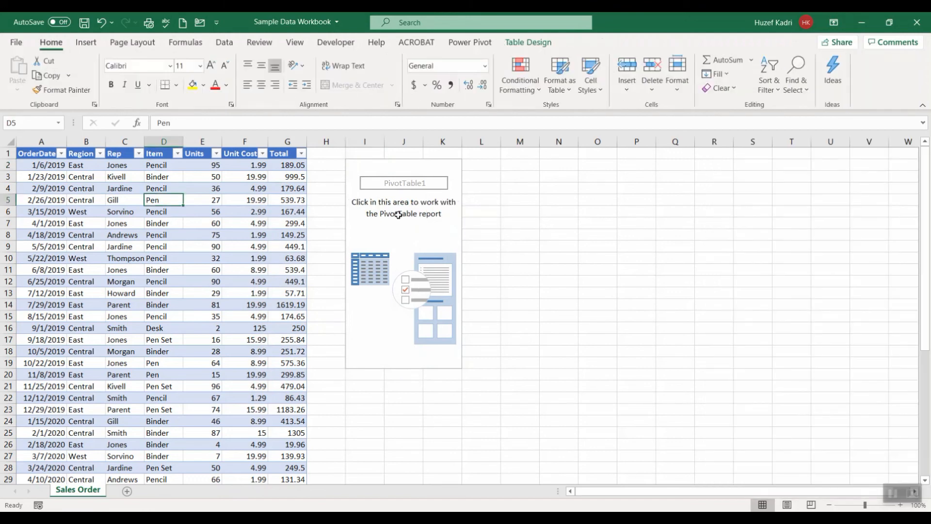
left_click(398, 215)
left_click(162, 225)
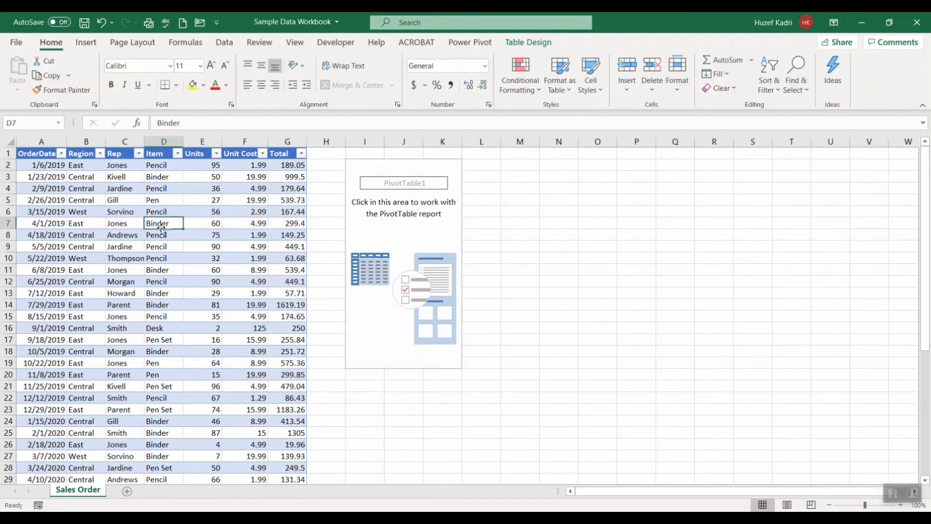
left_click(517, 43)
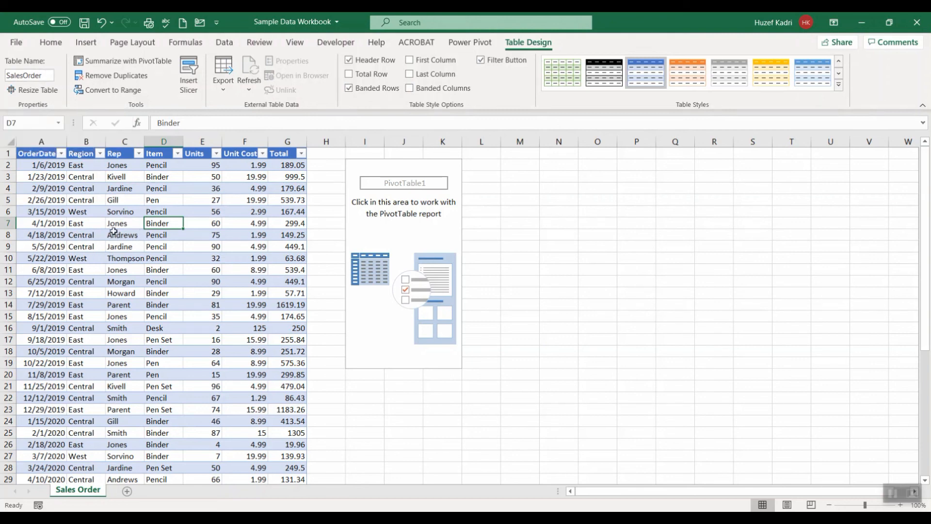
left_click(50, 43)
left_click(89, 215)
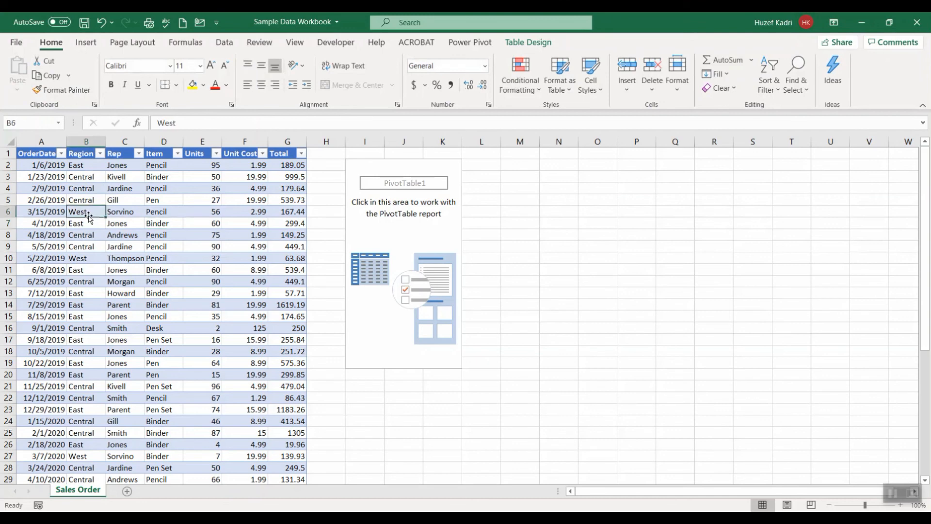
key("ctrl+Home")
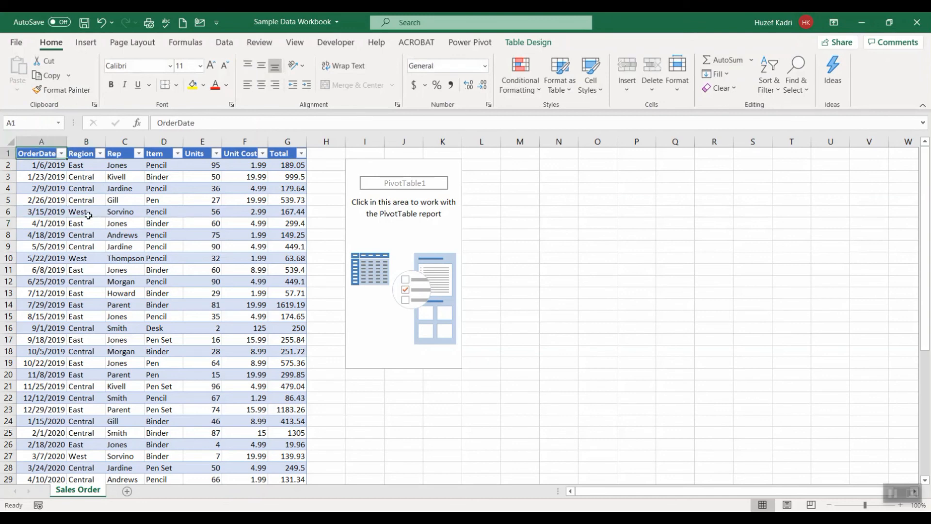
key("ctrl+shift+Right")
left_click(89, 215)
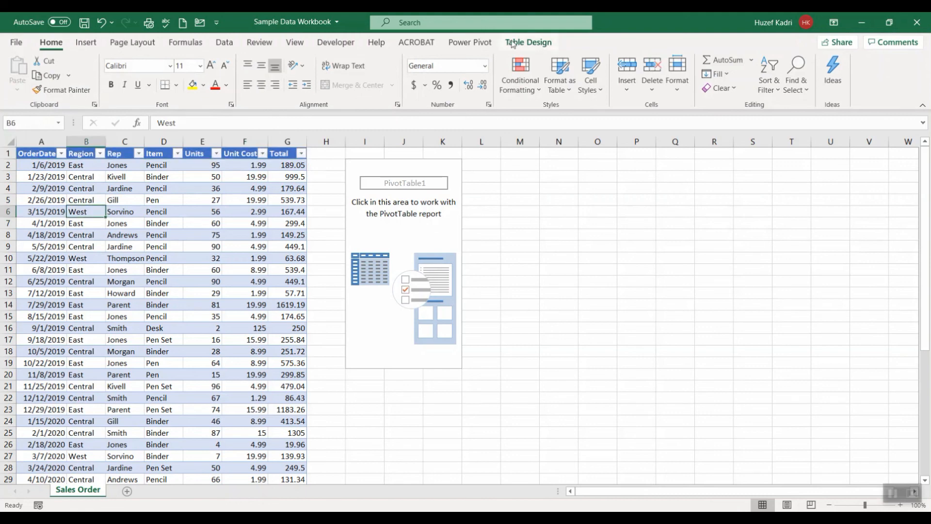